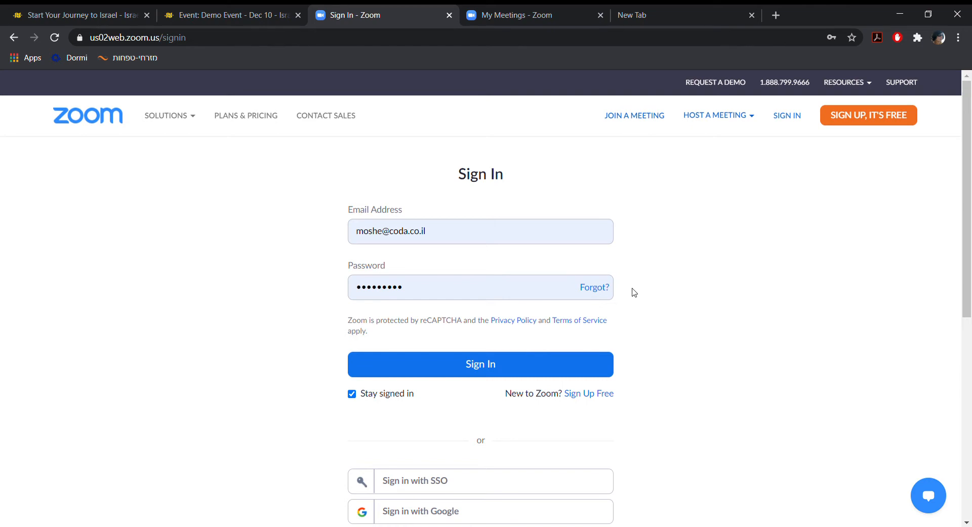
Sign in with the filled-in account credentials and open the account's meeting settings.
click(532, 375)
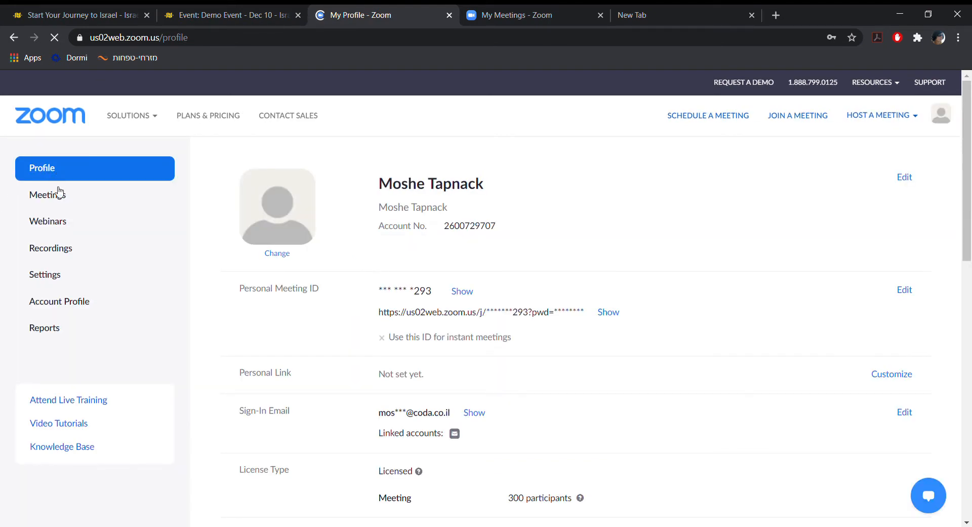
click(61, 277)
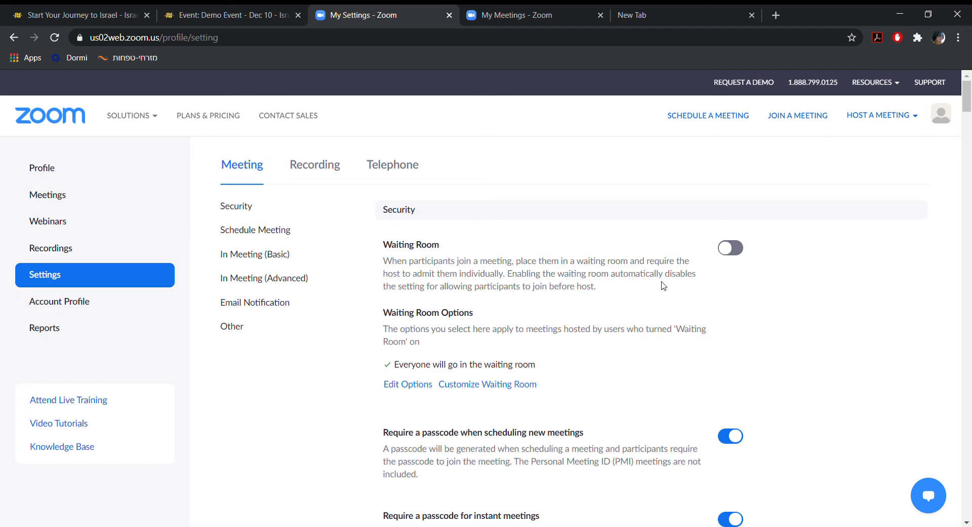
Turn on host video and participants video in the Schedule Meeting settings.
scroll(663, 287, down, 6)
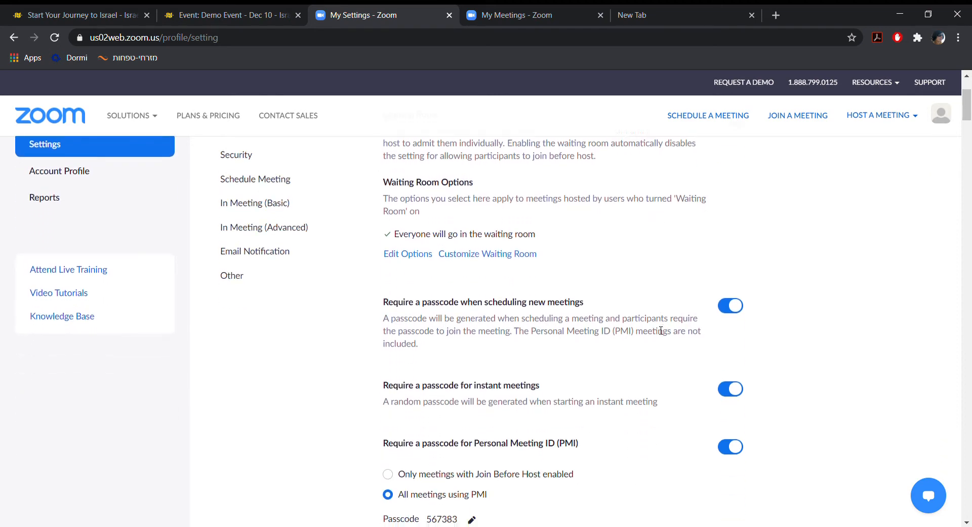
scroll(661, 331, down, 5)
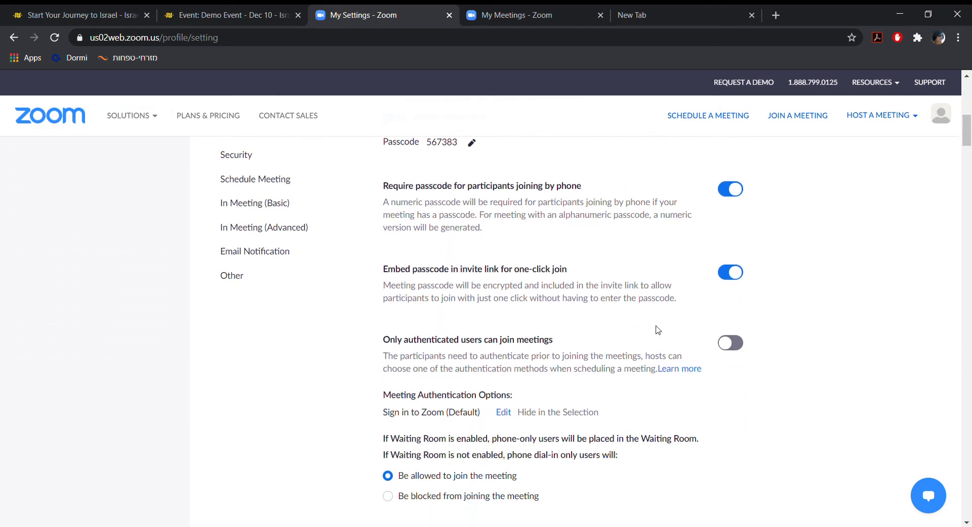
scroll(659, 330, down, 9)
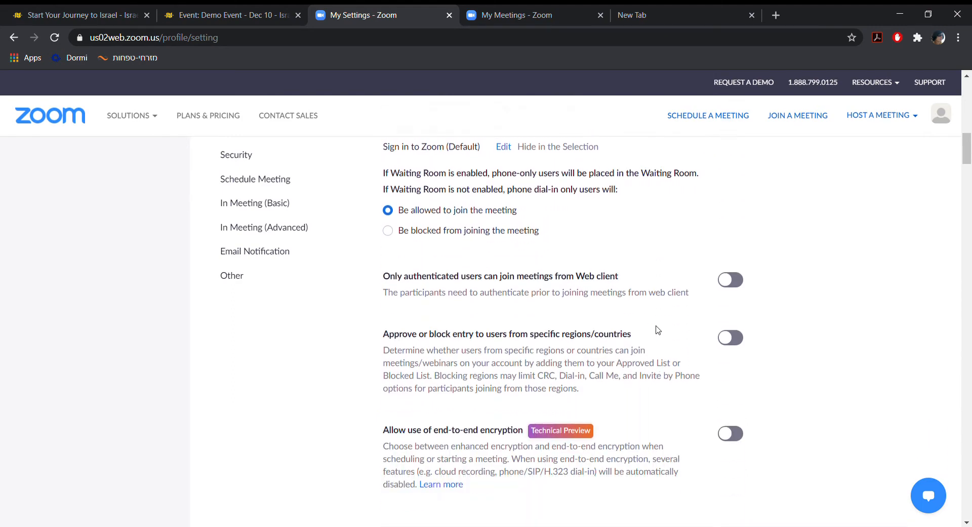
scroll(658, 331, down, 1)
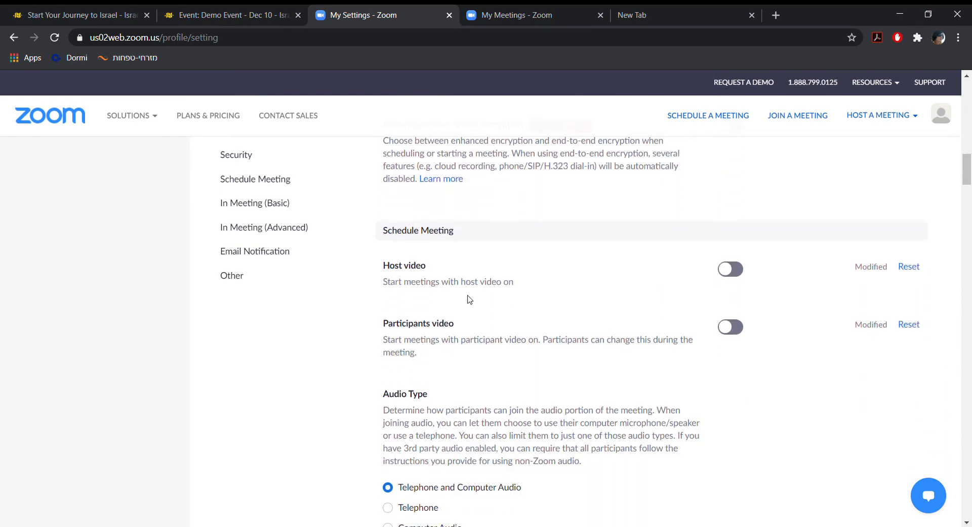
drag(384, 233, 475, 232)
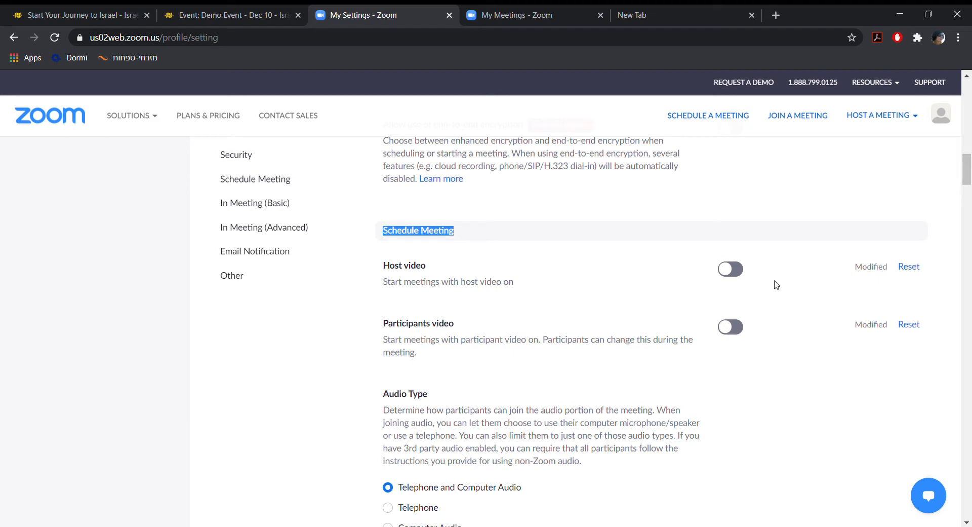
click(734, 275)
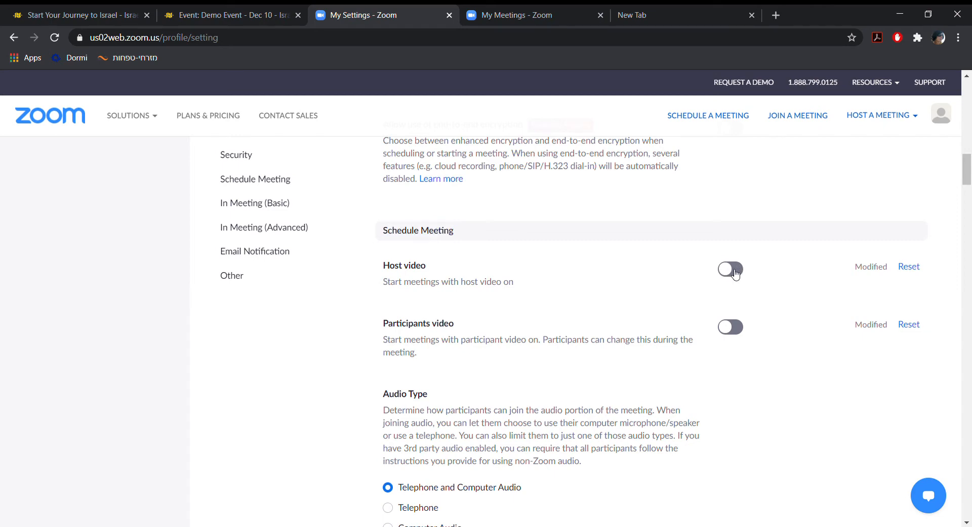
click(737, 328)
Review the audio type and join-before-host options, and enable muting all participants when they join a meeting.
scroll(471, 265, down, 4)
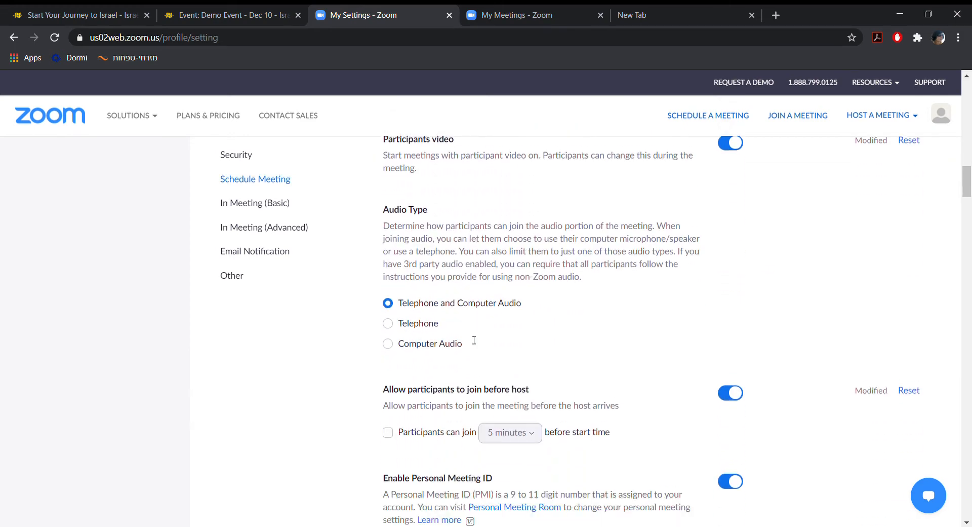
scroll(471, 340, down, 1)
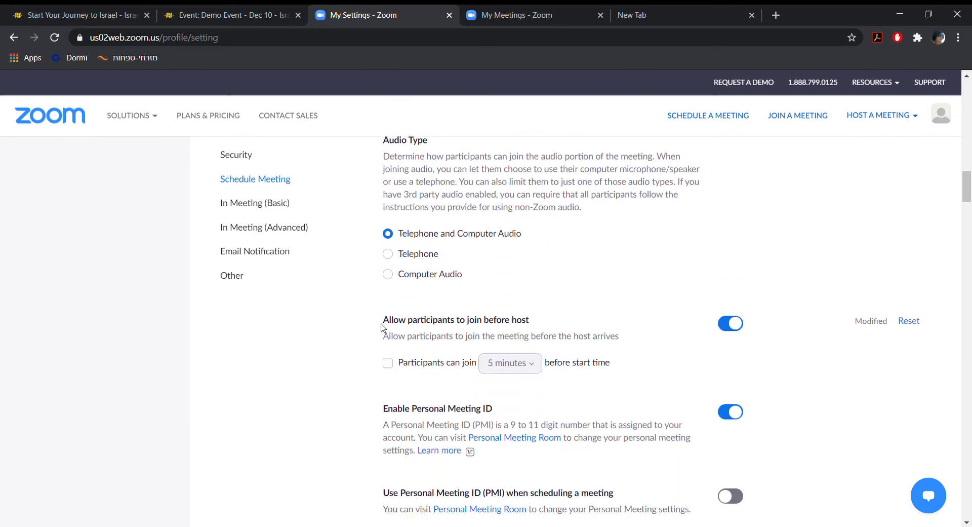
mouse_move(380, 329)
mouse_down()
mouse_move(499, 322)
mouse_move(391, 322)
mouse_up()
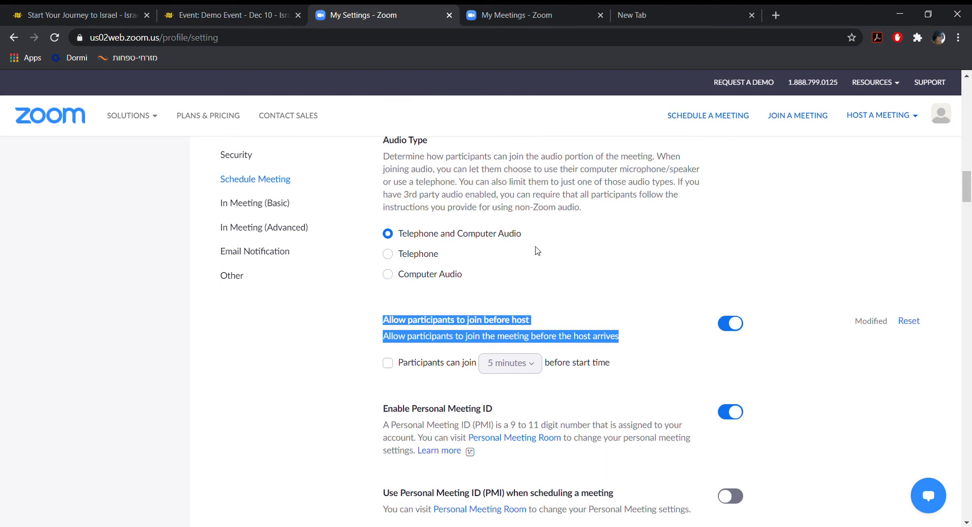
click(591, 185)
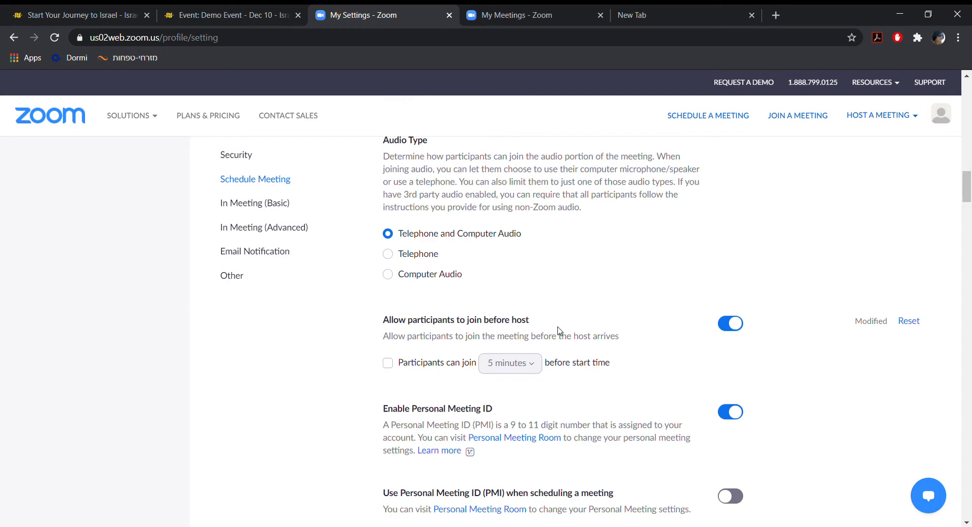
scroll(559, 329, down, 4)
scroll(559, 330, down, 1)
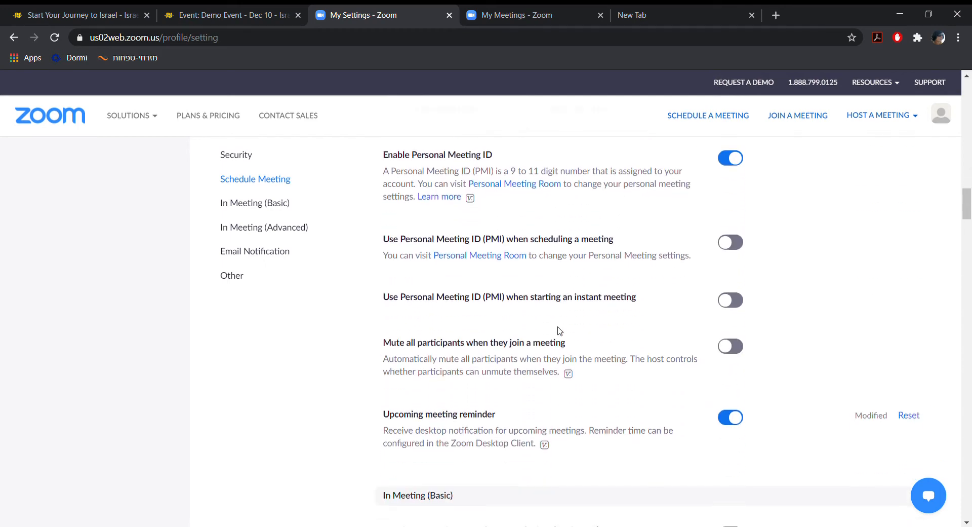
drag(380, 347, 551, 344)
click(551, 345)
click(737, 350)
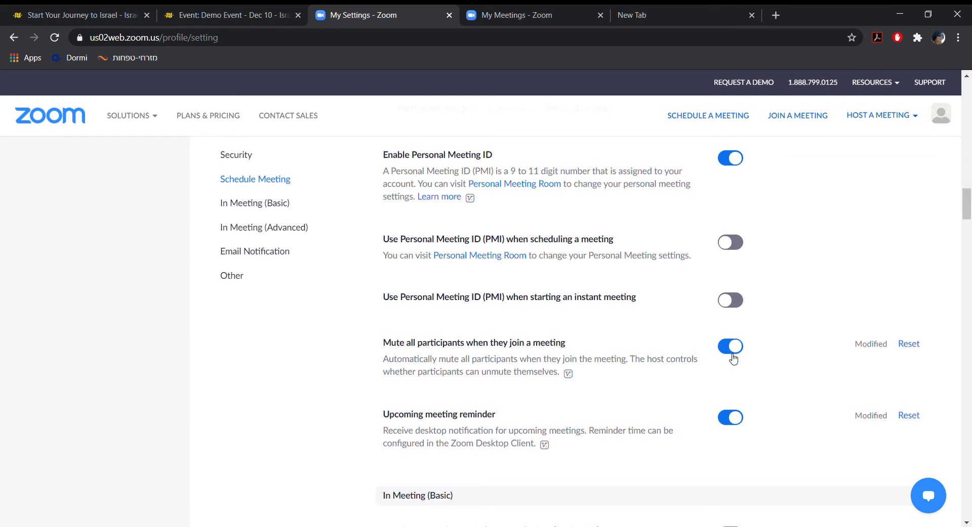
Review the In Meeting (Basic) options for chat, file transfer, co-host and polling.
scroll(729, 359, down, 3)
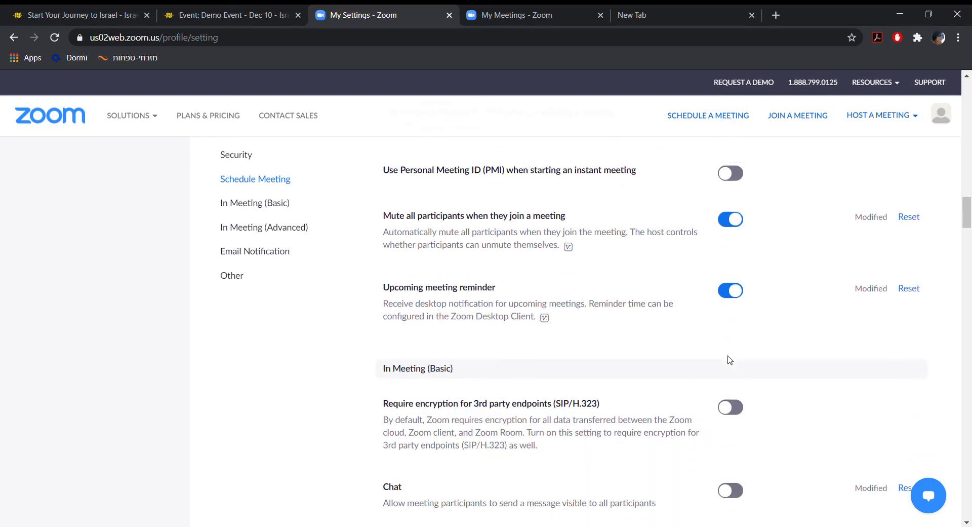
scroll(729, 359, down, 3)
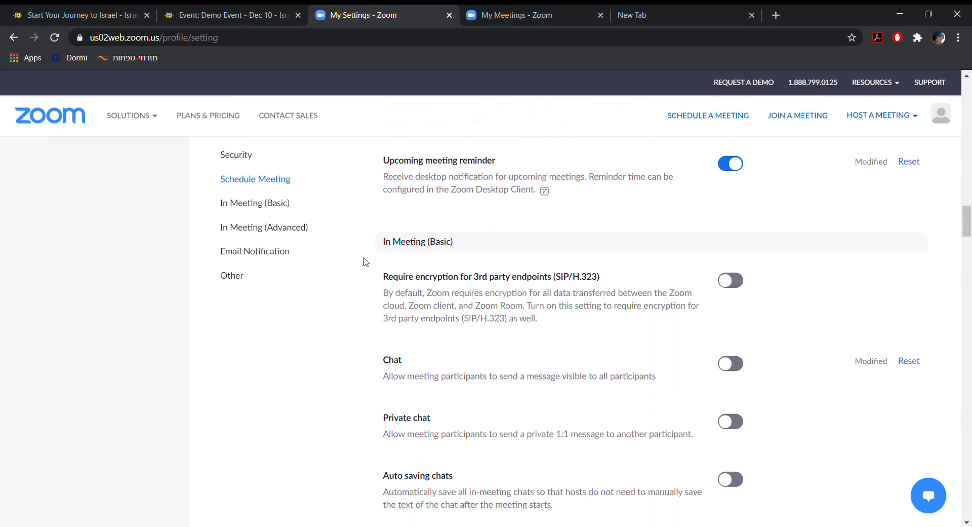
drag(384, 241, 472, 241)
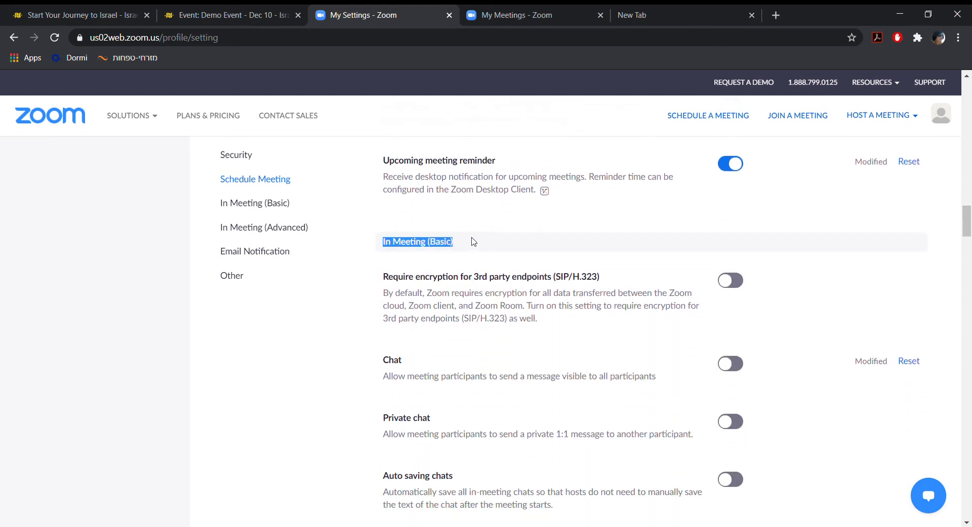
scroll(493, 288, down, 1)
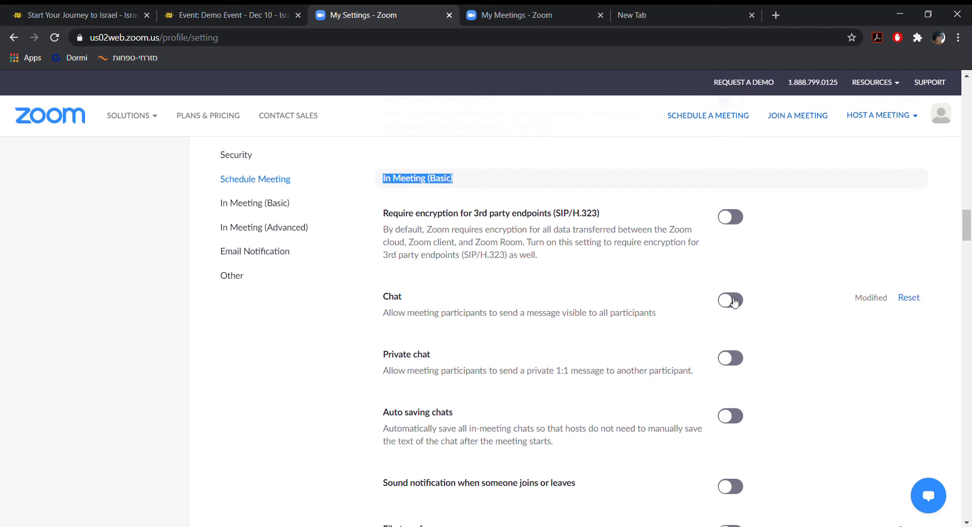
scroll(727, 319, down, 4)
scroll(727, 319, down, 1)
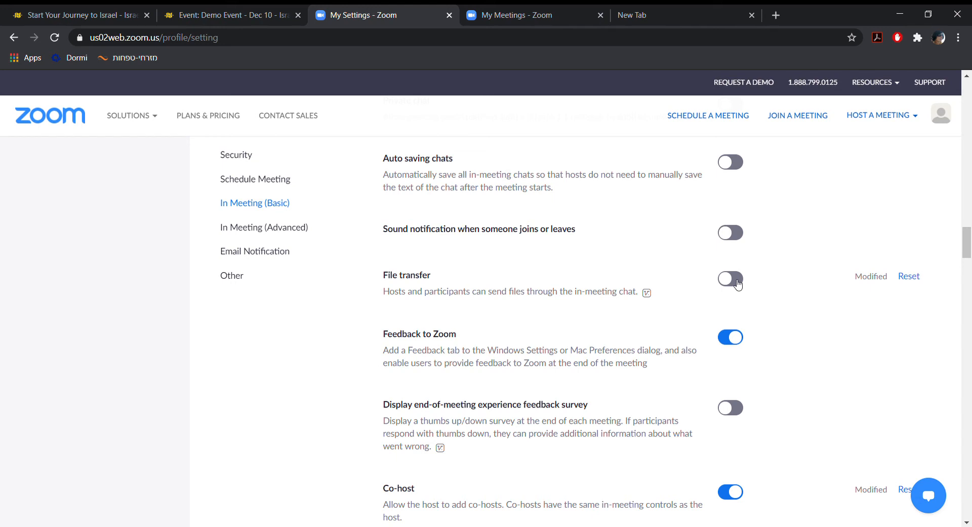
scroll(738, 284, down, 4)
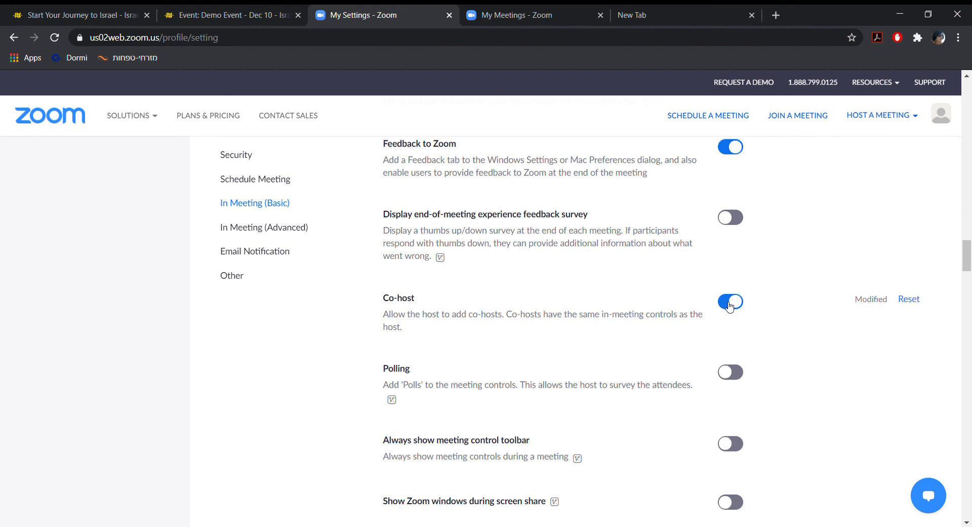
scroll(730, 308, down, 3)
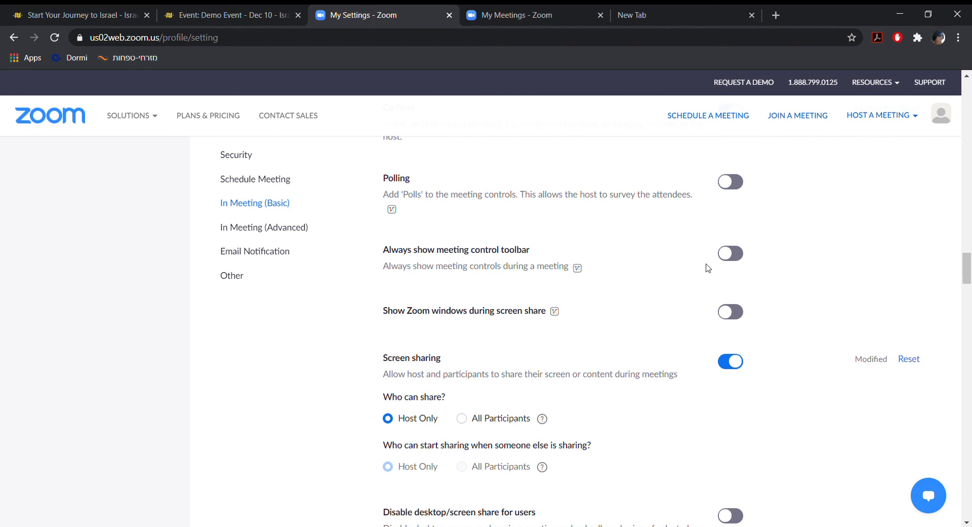
scroll(712, 288, down, 2)
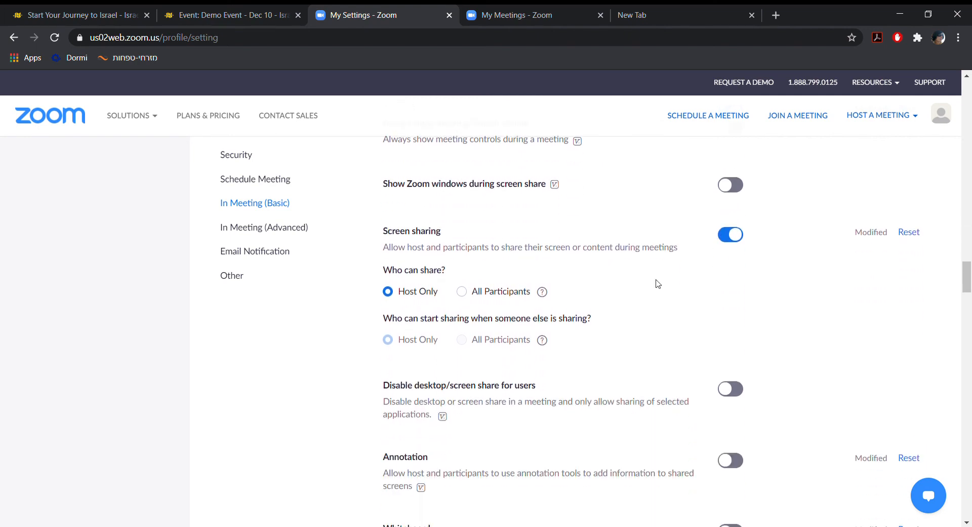
Examine the screen sharing permissions, the desktop share restriction for users and the annotation option.
drag(385, 234, 416, 237)
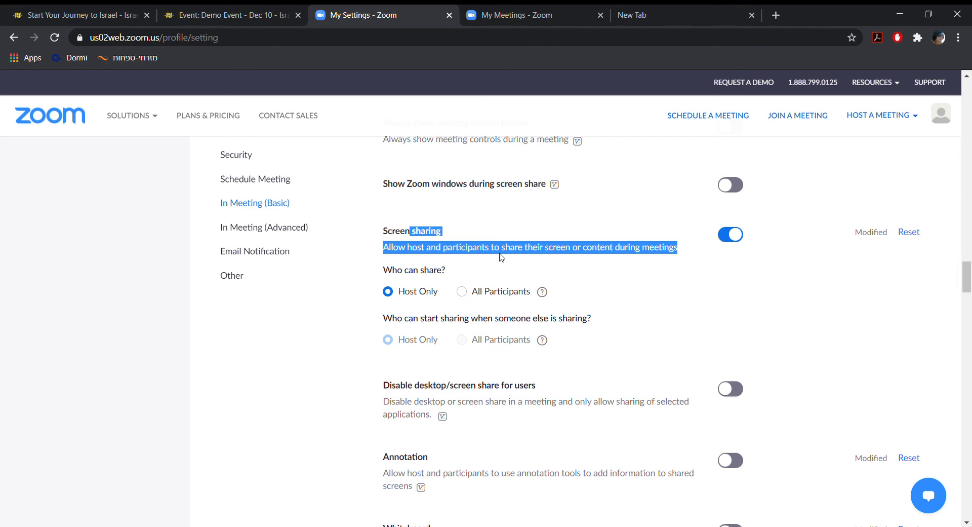
click(661, 262)
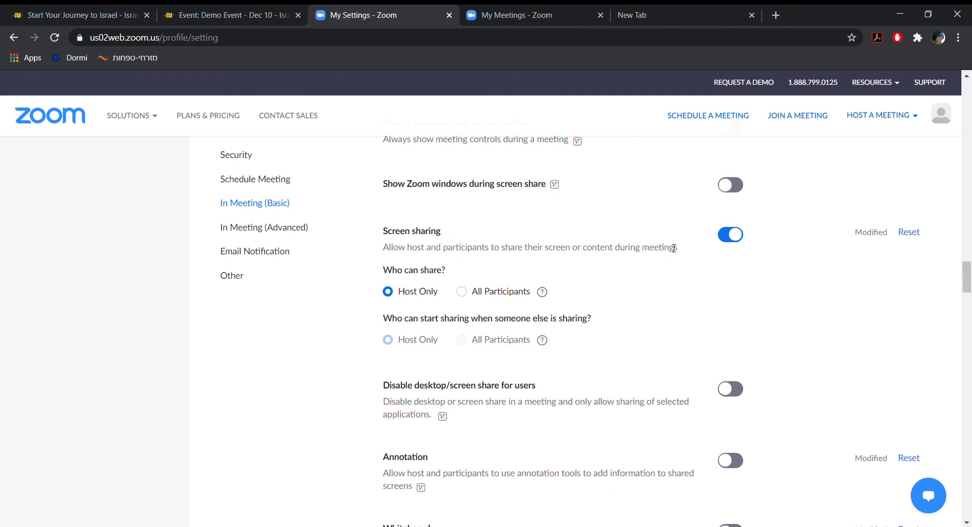
drag(437, 294, 401, 302)
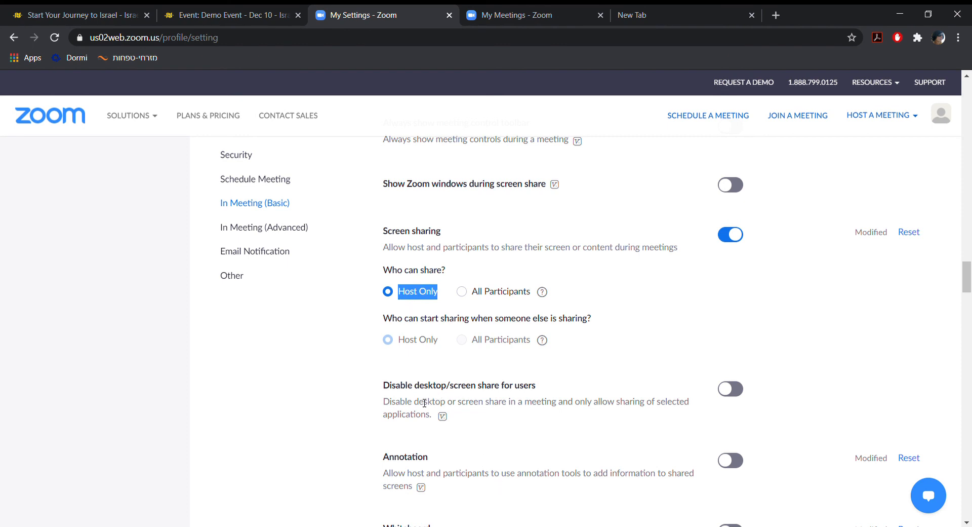
scroll(425, 403, down, 1)
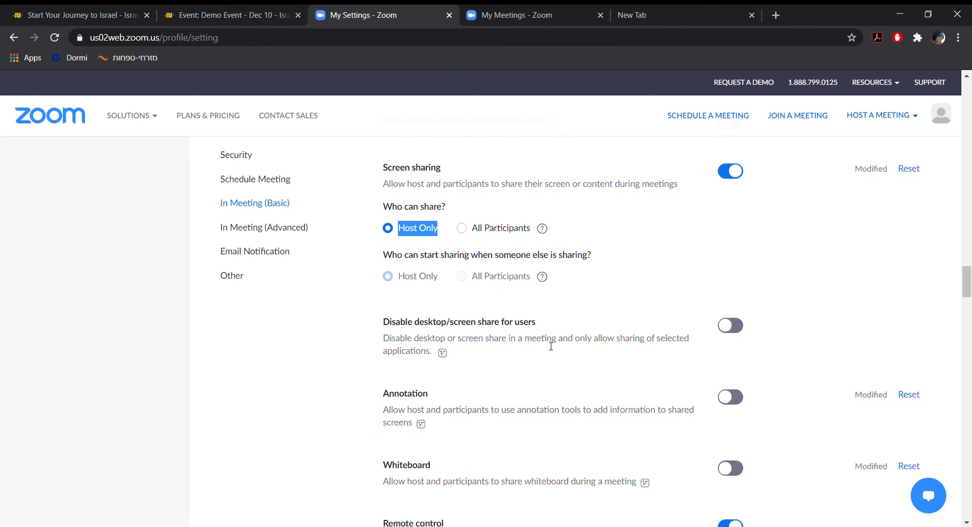
drag(419, 322, 534, 312)
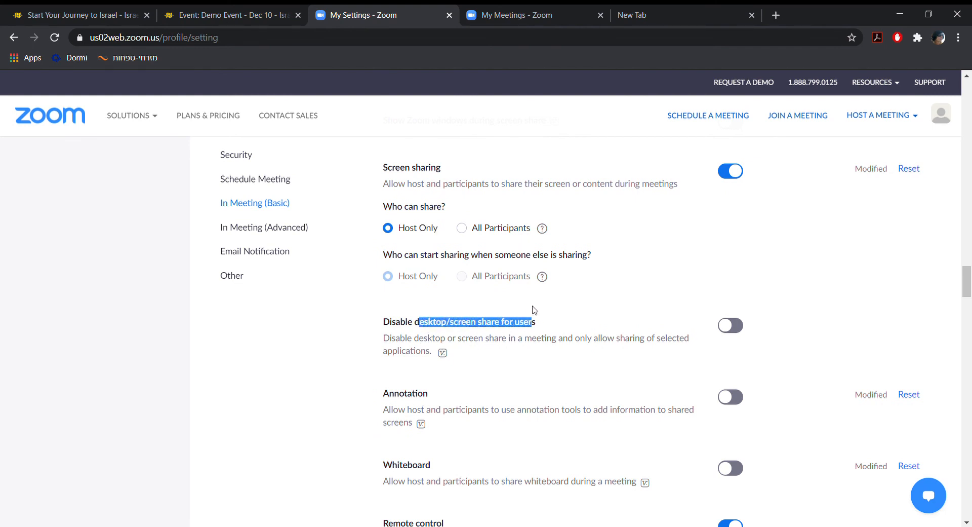
click(401, 399)
drag(401, 399, 434, 391)
scroll(434, 390, down, 2)
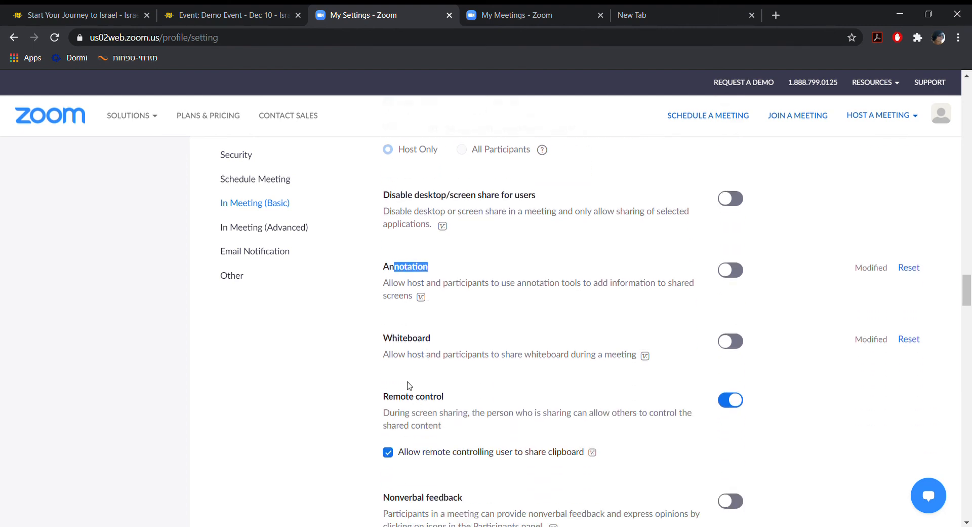
Temporarily enable whiteboard sharing to view its content-saving options, and switch it back off.
drag(411, 344, 455, 338)
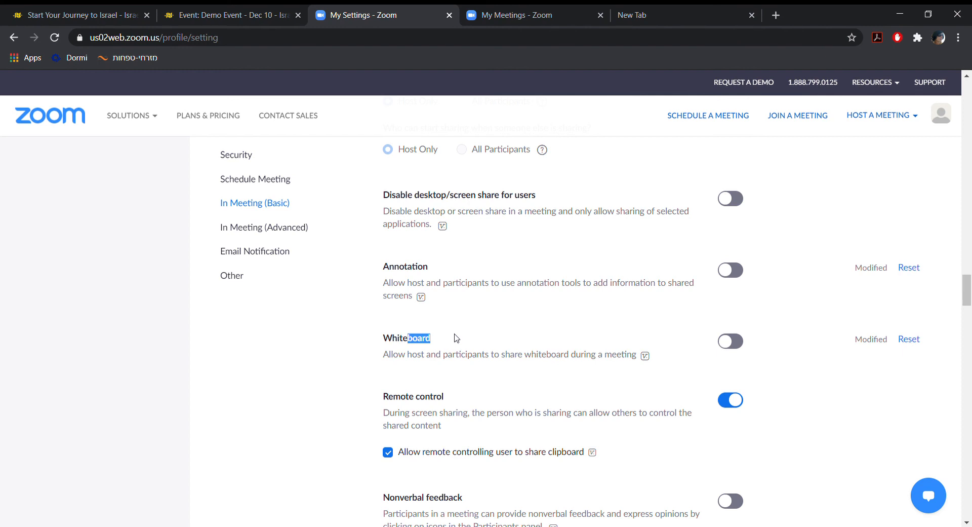
click(739, 349)
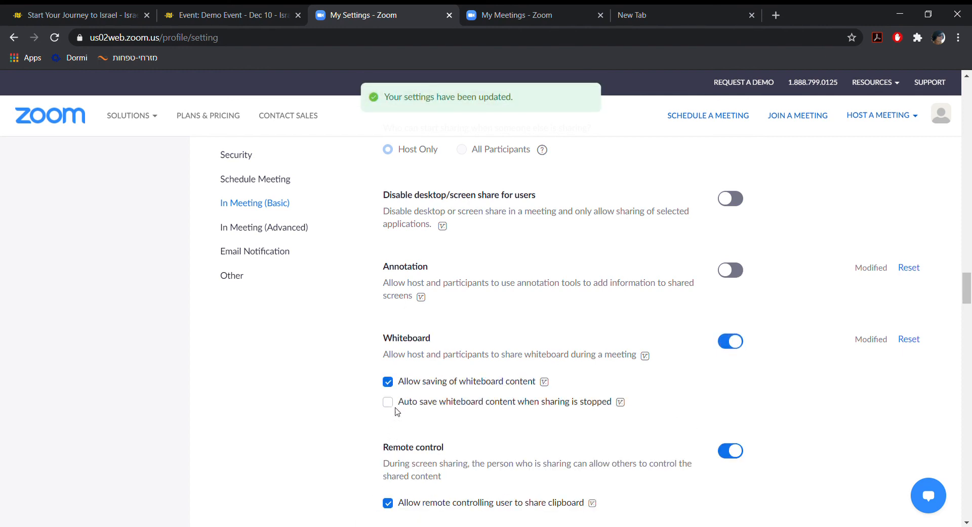
click(728, 344)
Look through the remaining In Meeting (Basic) options and the In Meeting (Advanced) options, including captions, virtual background and data center regions.
scroll(722, 347, down, 5)
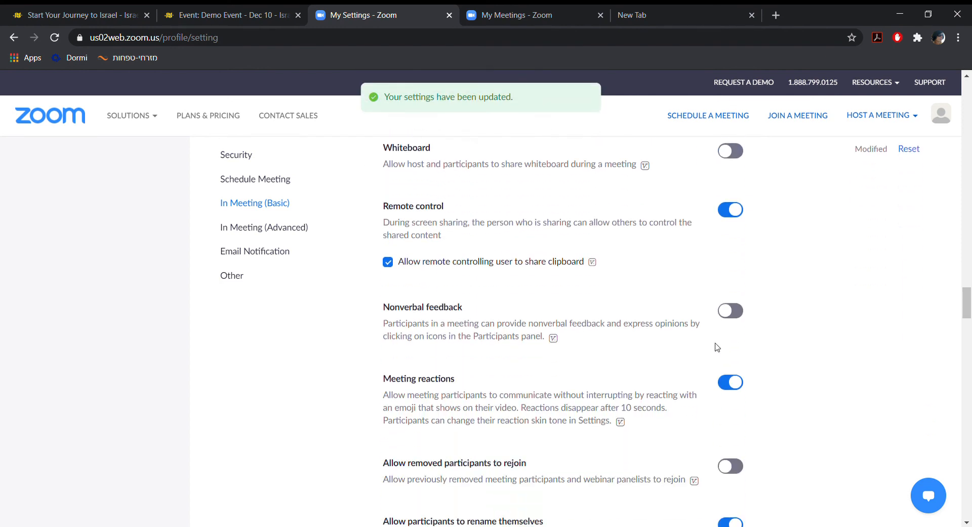
scroll(717, 347, down, 3)
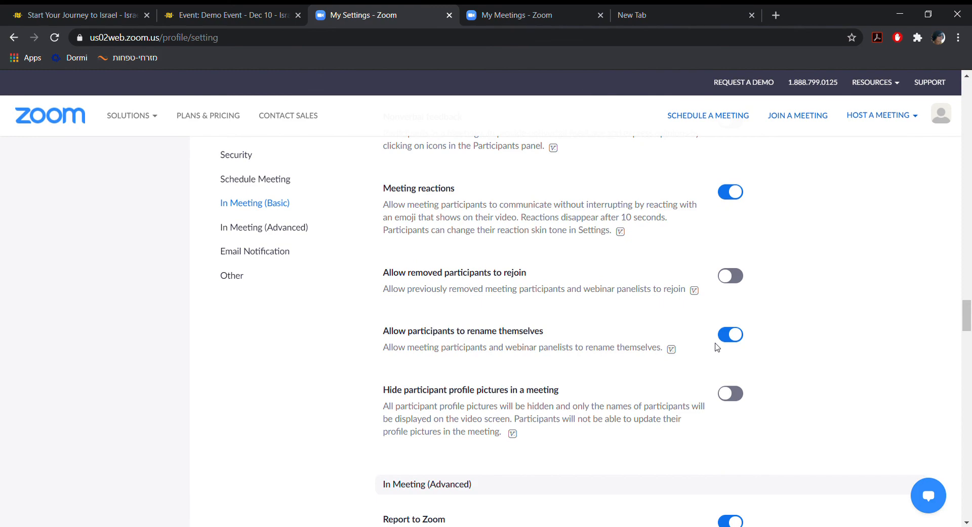
scroll(717, 347, down, 4)
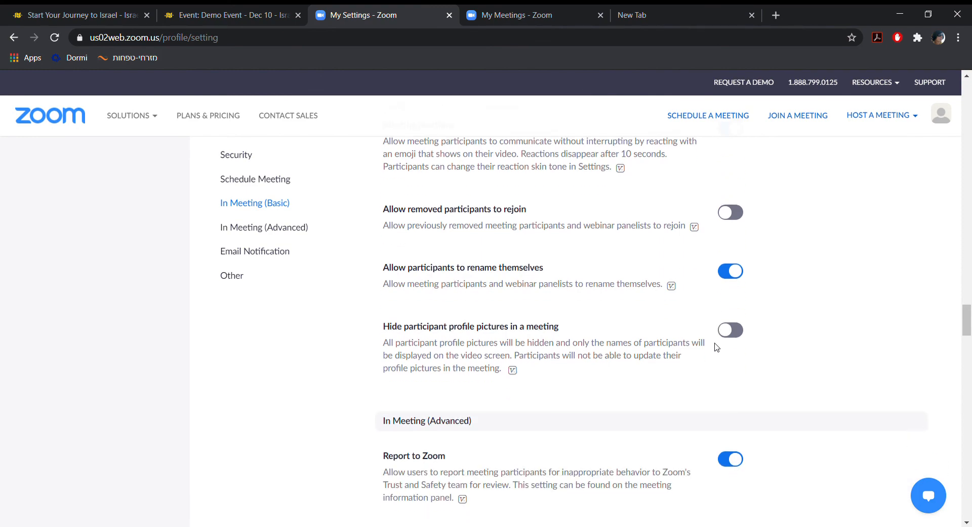
scroll(717, 347, down, 6)
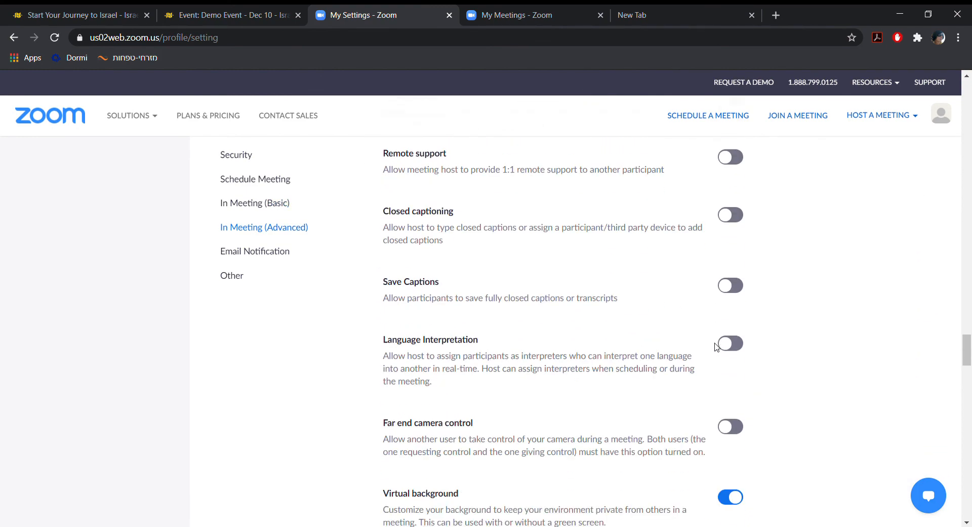
scroll(717, 347, down, 7)
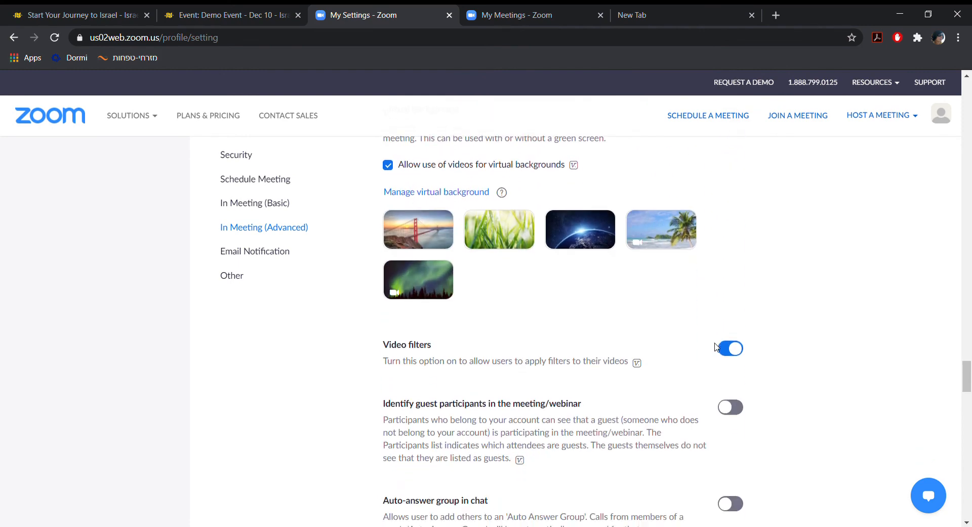
scroll(717, 347, down, 3)
scroll(717, 346, down, 3)
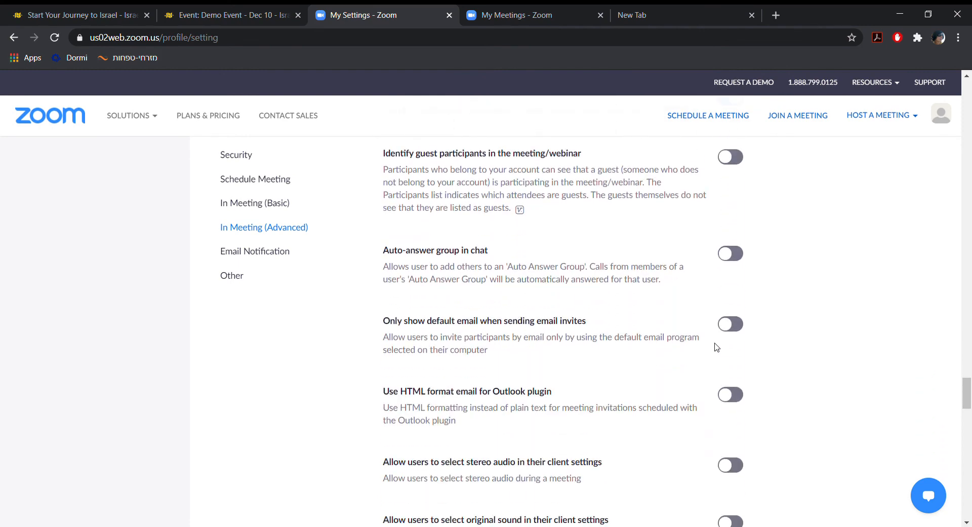
scroll(717, 347, down, 8)
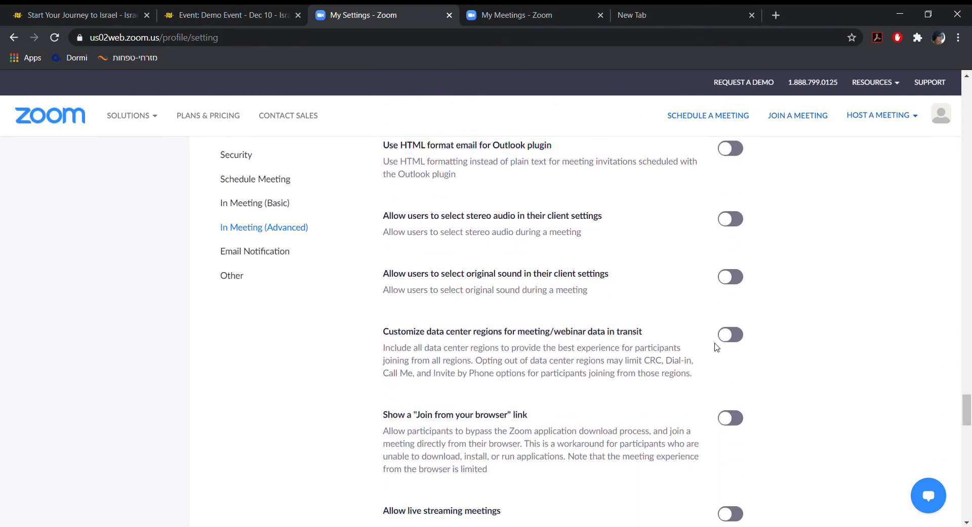